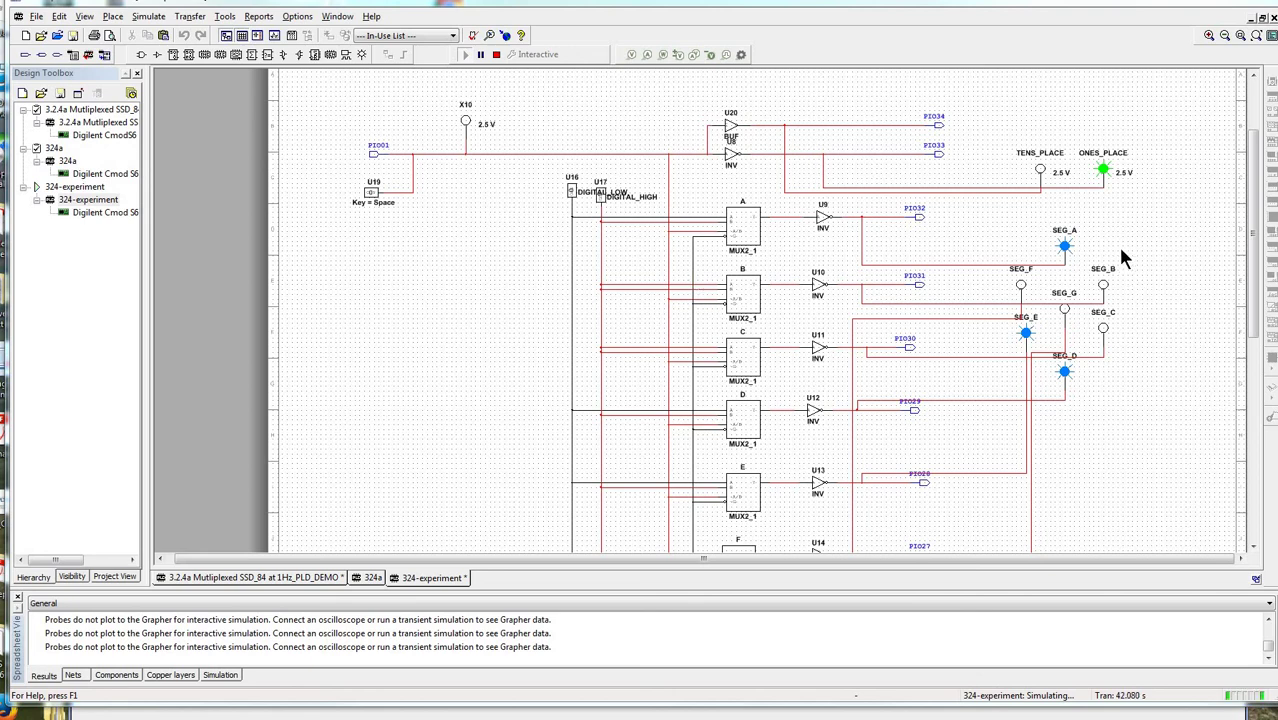
# Step: Select and deselect the SEG segment probes, then the TENS_PLACE and ONES_PLACE probes
pyautogui.moveTo(1144, 228); pyautogui.dragTo(1004, 400)
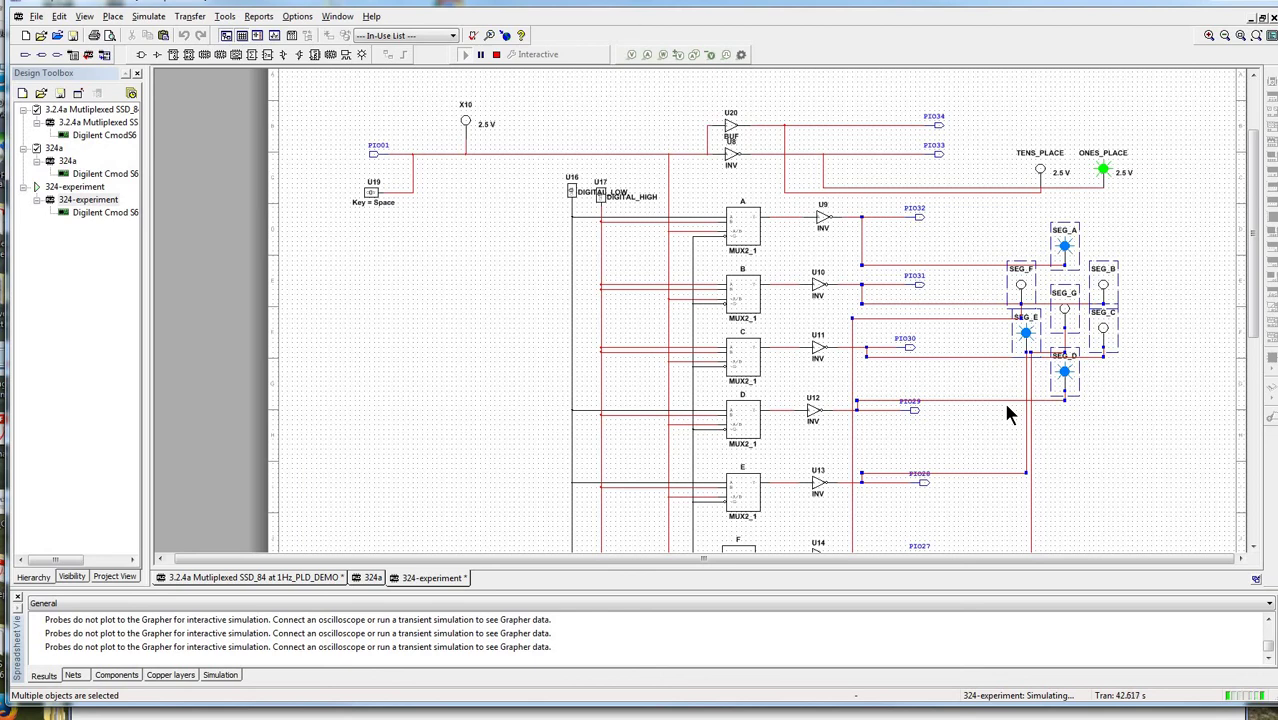
pyautogui.click(1164, 384)
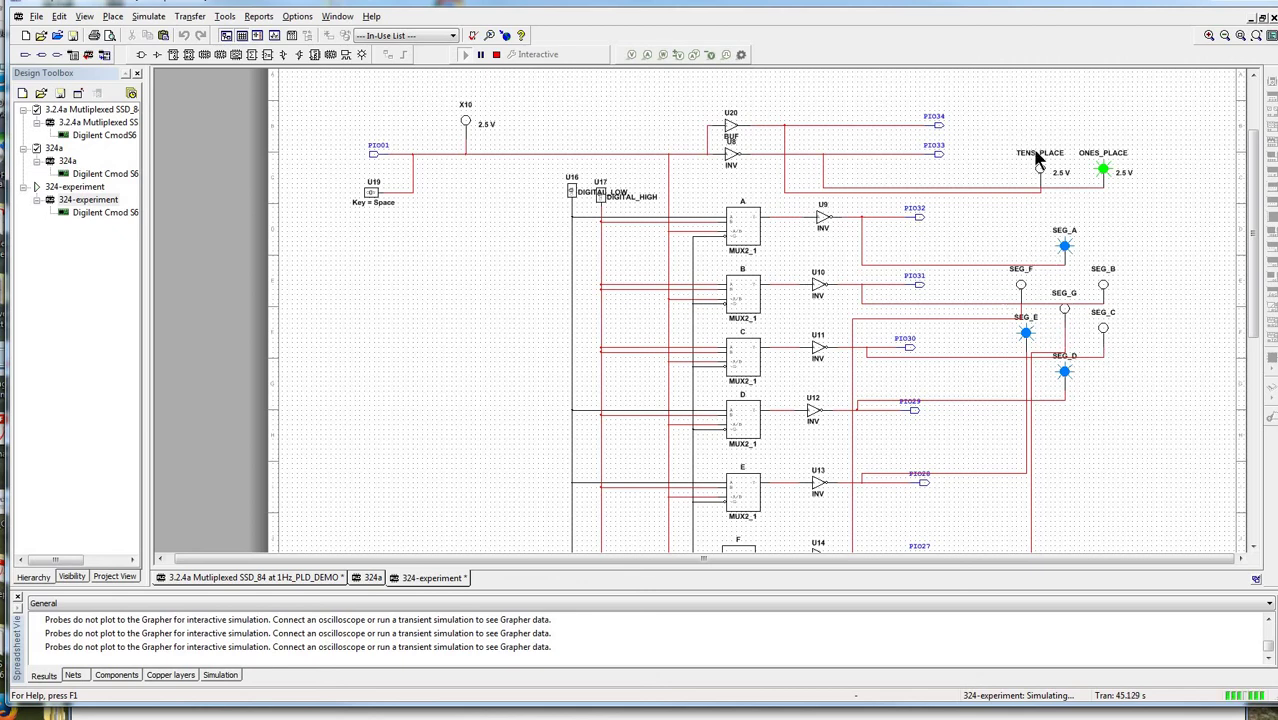
pyautogui.moveTo(1007, 125); pyautogui.dragTo(1144, 197)
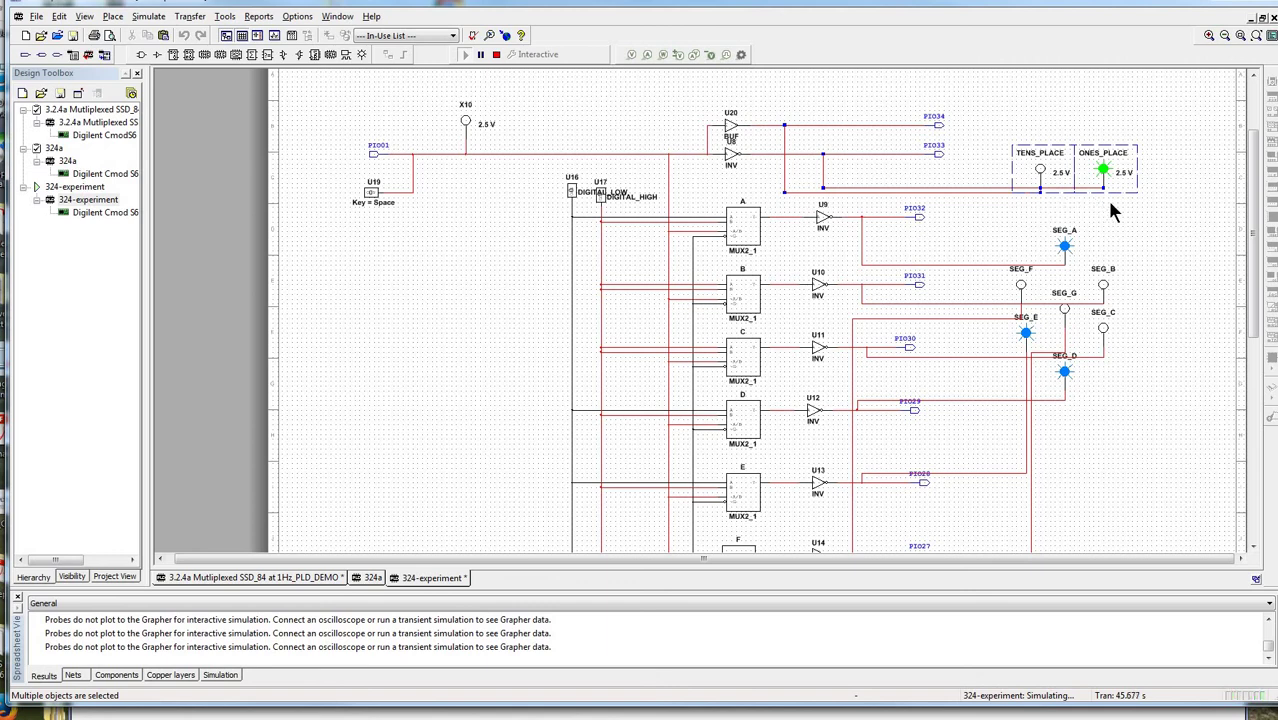
pyautogui.click(1070, 210)
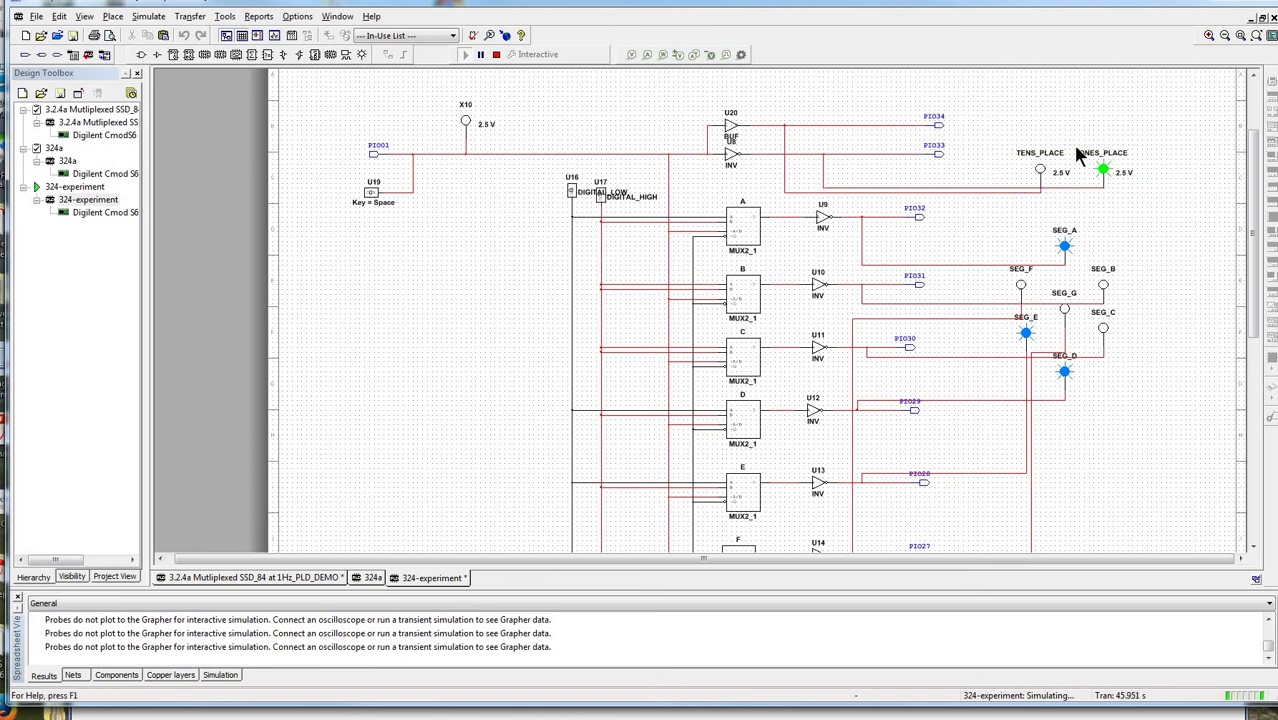
# Step: Select and deselect the TENS_PLACE label, then show the 3.2.4a Multiplexed SSD design
pyautogui.click(1043, 156)
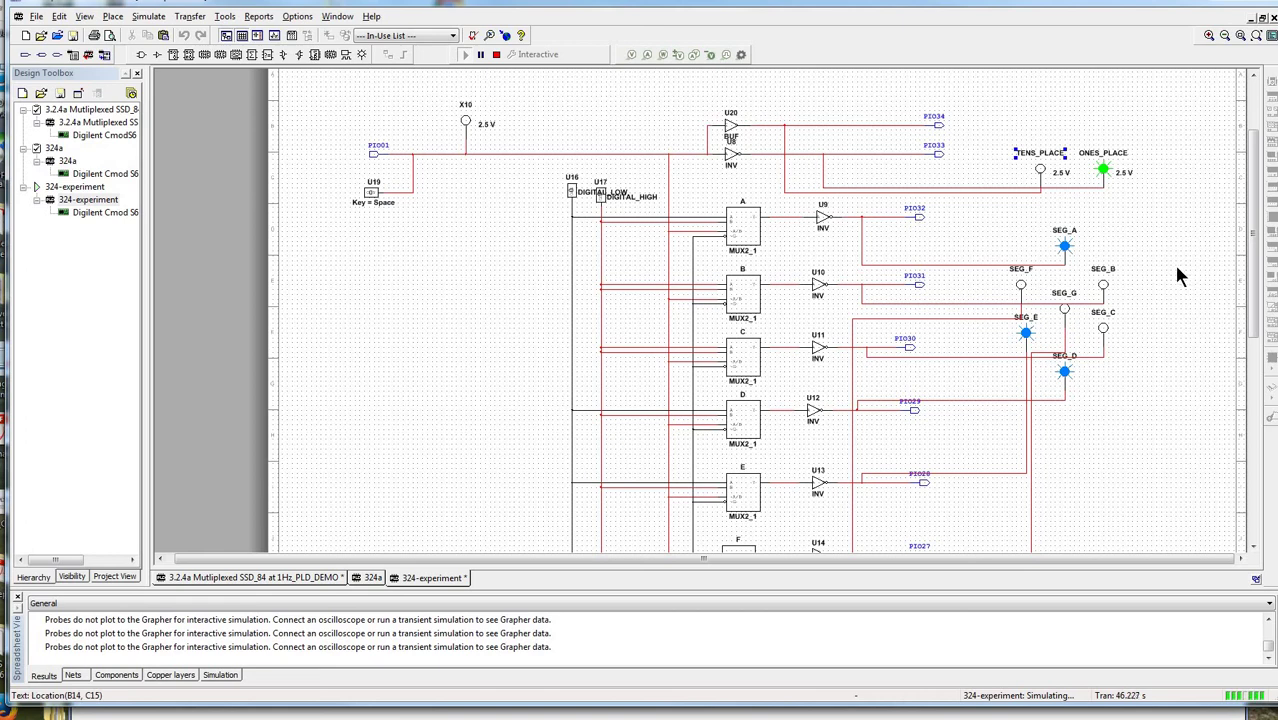
pyautogui.click(463, 291)
pyautogui.click(262, 580)
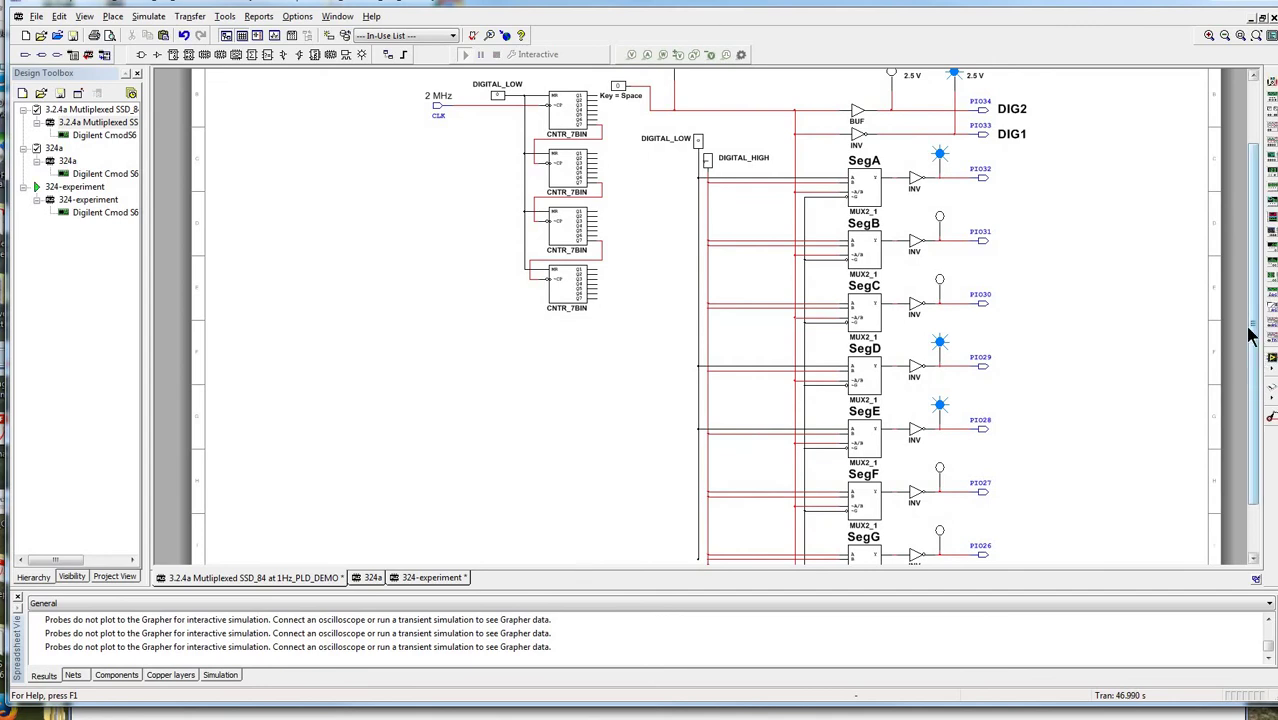
# Step: Scroll to the top of the 3.2.4a sheet, view the 324a design, then return to 324-experiment
pyautogui.scroll(2, 1250, 320)
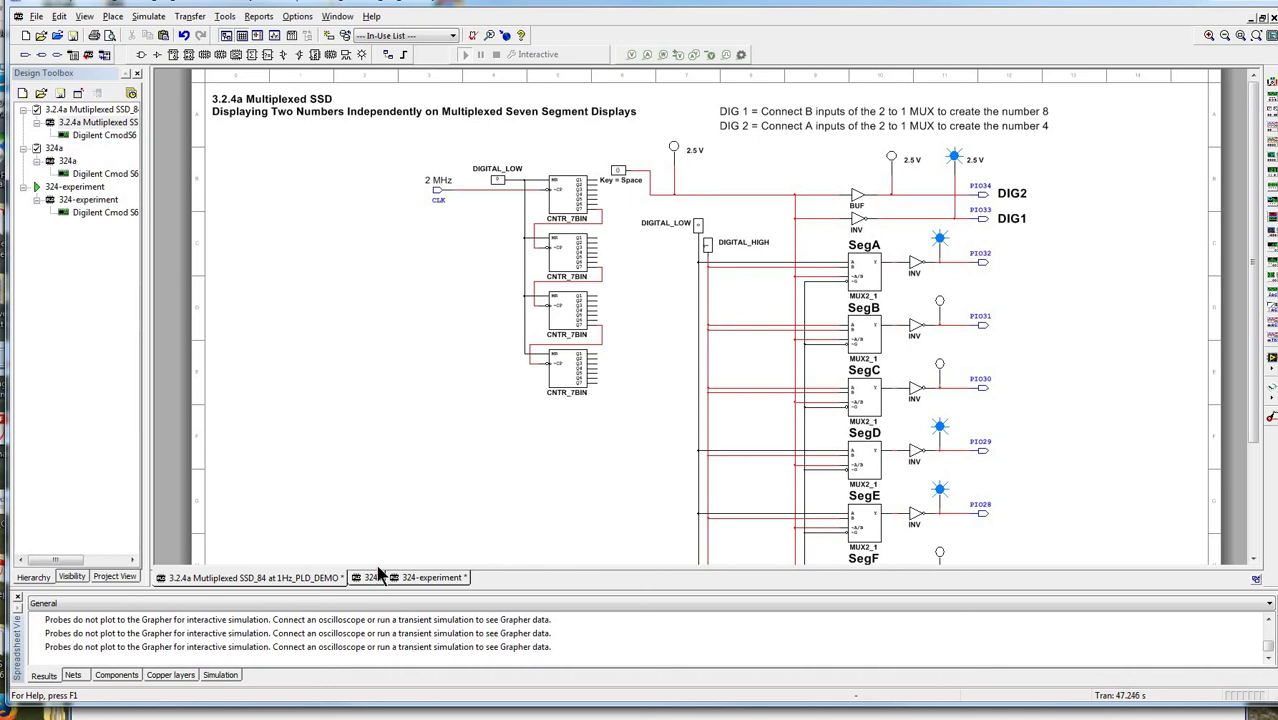
pyautogui.click(374, 580)
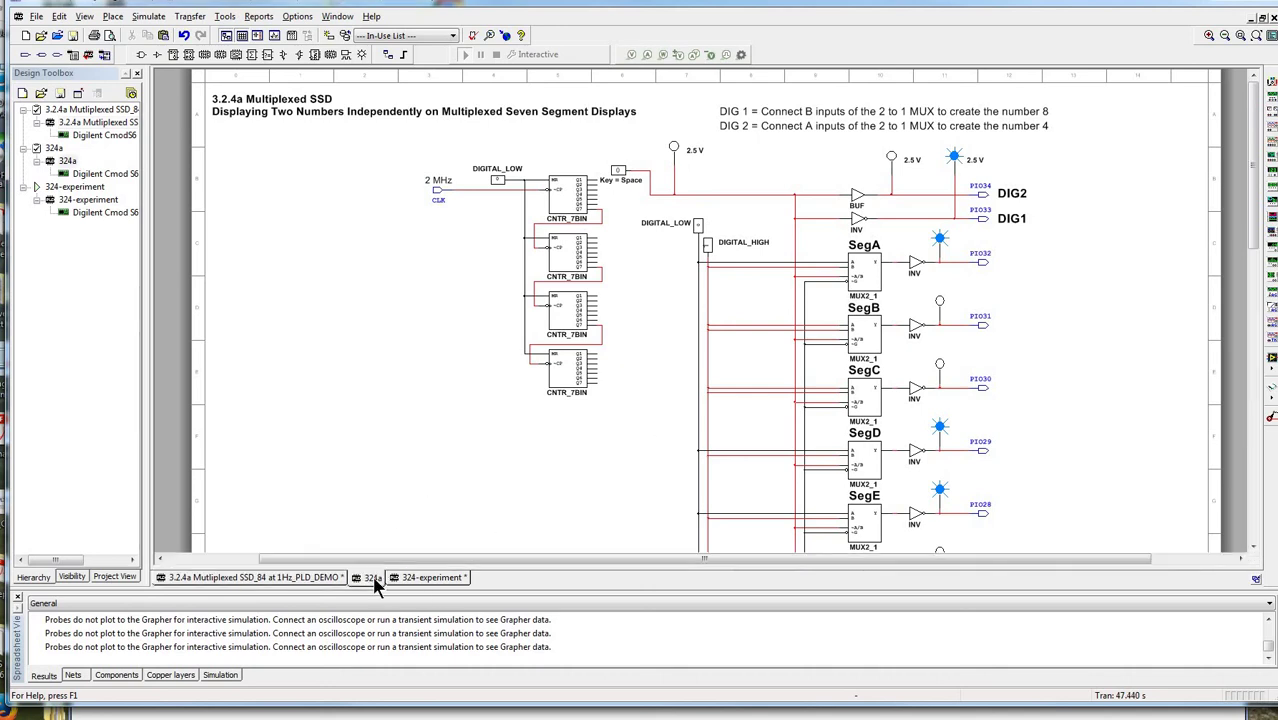
pyautogui.click(432, 578)
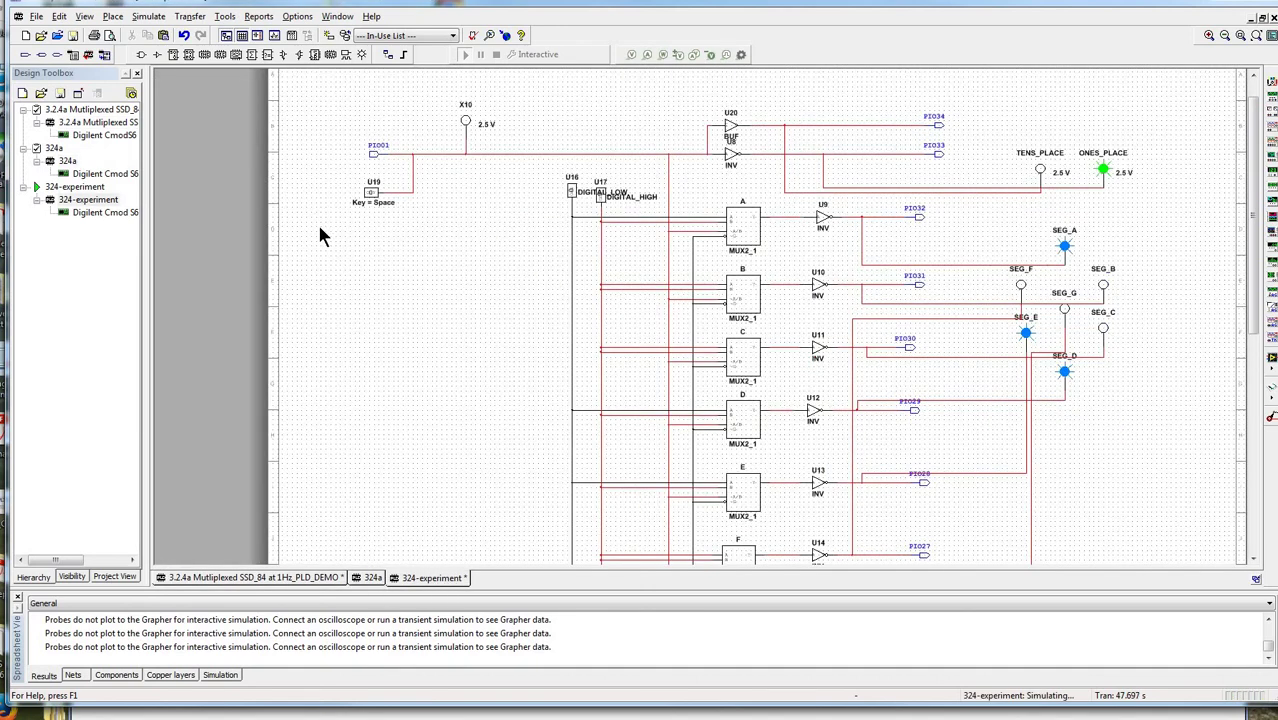
pyautogui.click(366, 578)
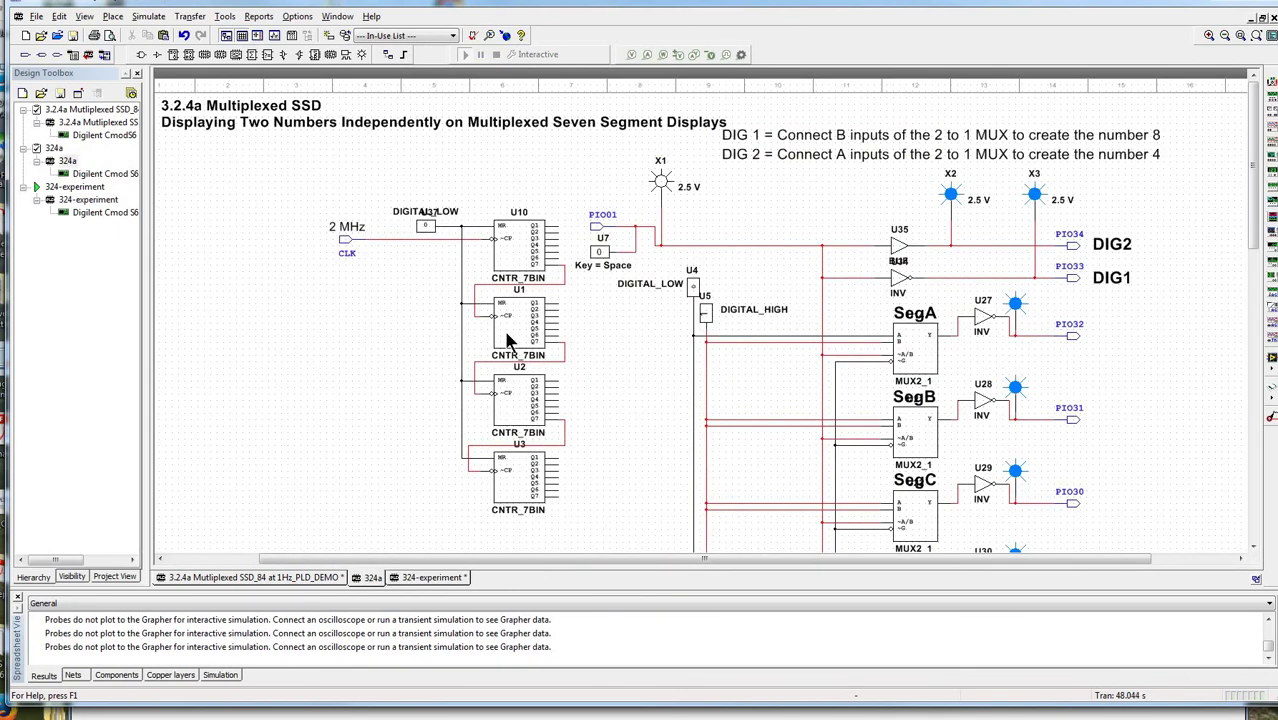
pyautogui.click(416, 580)
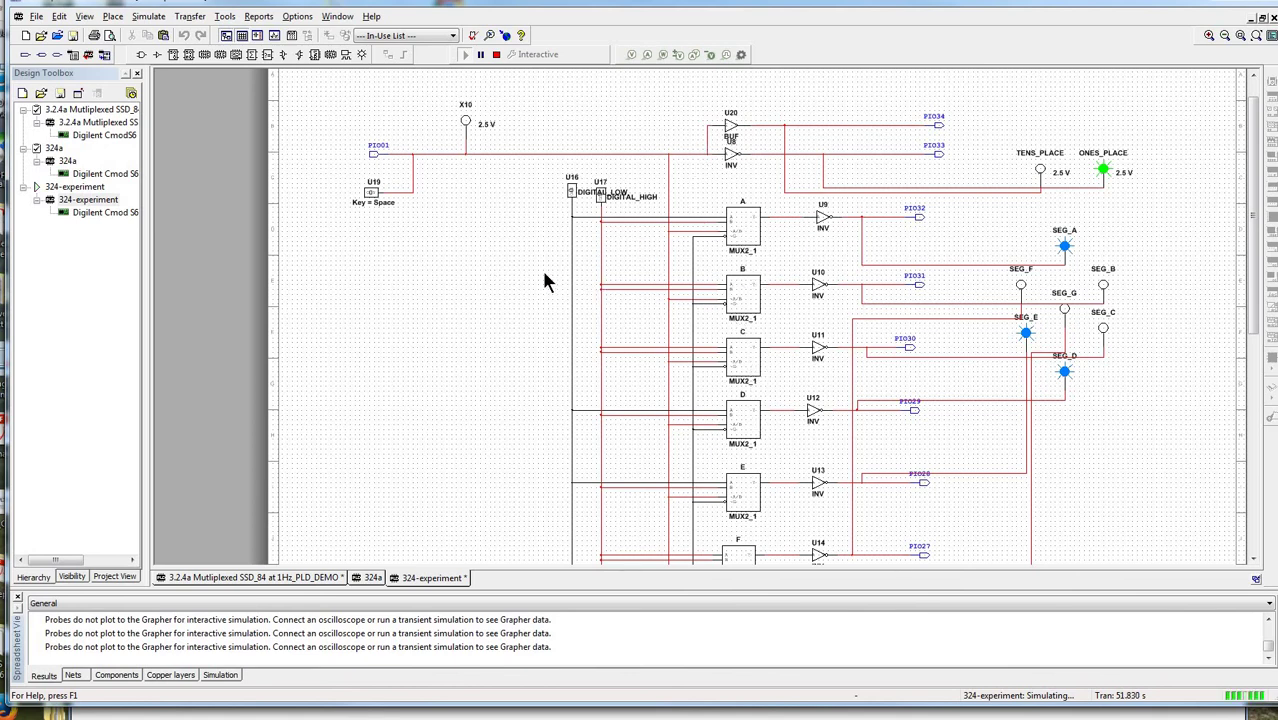
pyautogui.moveTo(1147, 208); pyautogui.dragTo(977, 397)
pyautogui.click(1133, 378)
pyautogui.click(1038, 170)
# Step: Reload IP Webcam and play the live video with the Browser renderer, then return to Multisim
pyautogui.hotkey('alt', 'Tab')
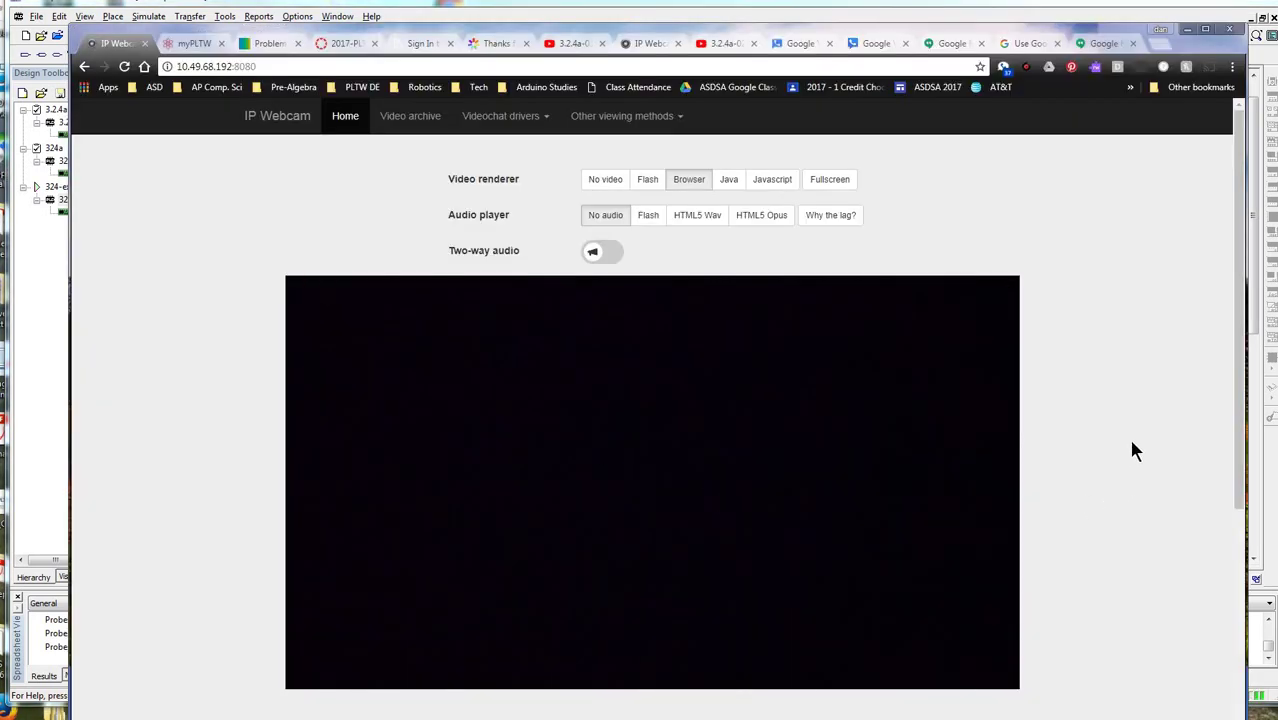
pyautogui.click(123, 67)
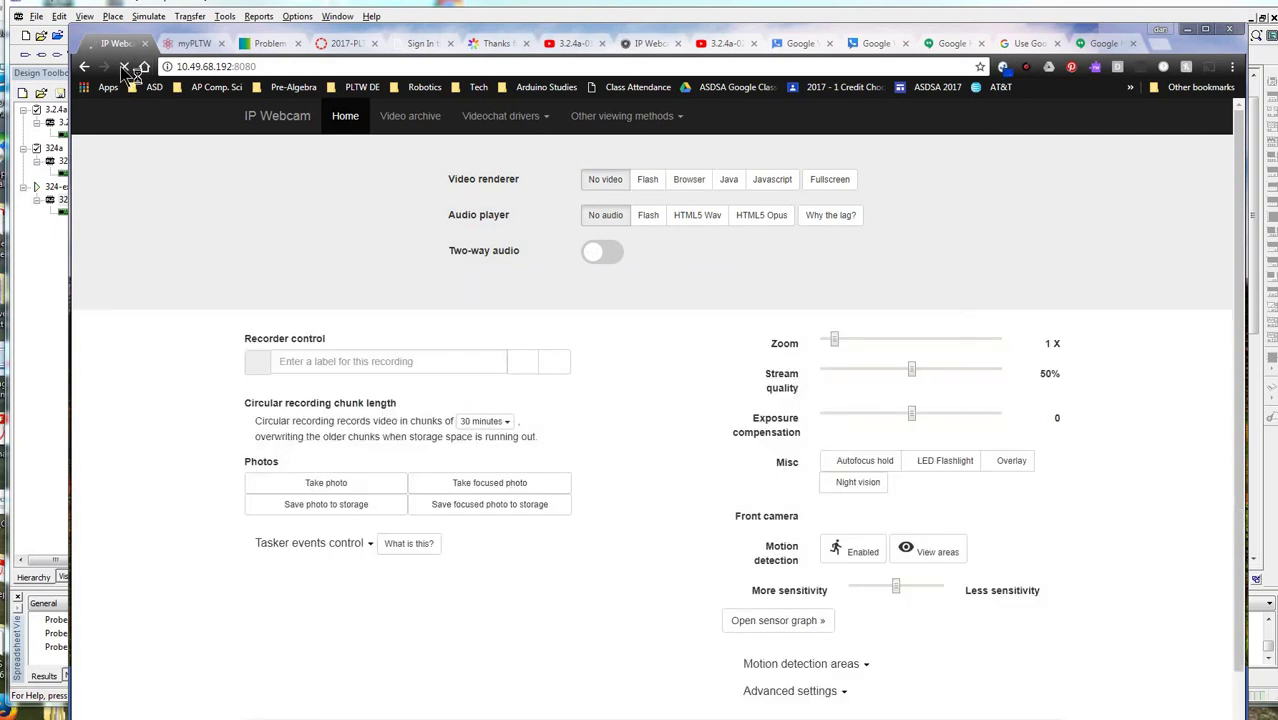
pyautogui.click(689, 180)
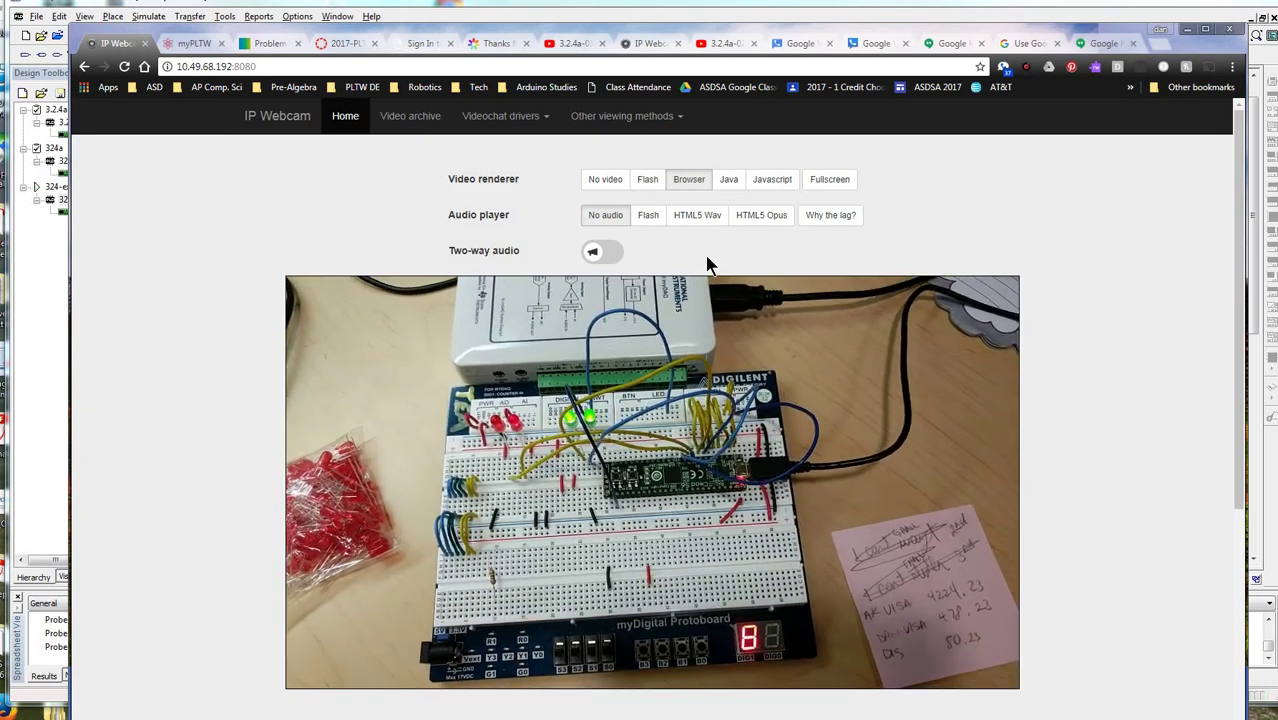
pyautogui.click(50, 331)
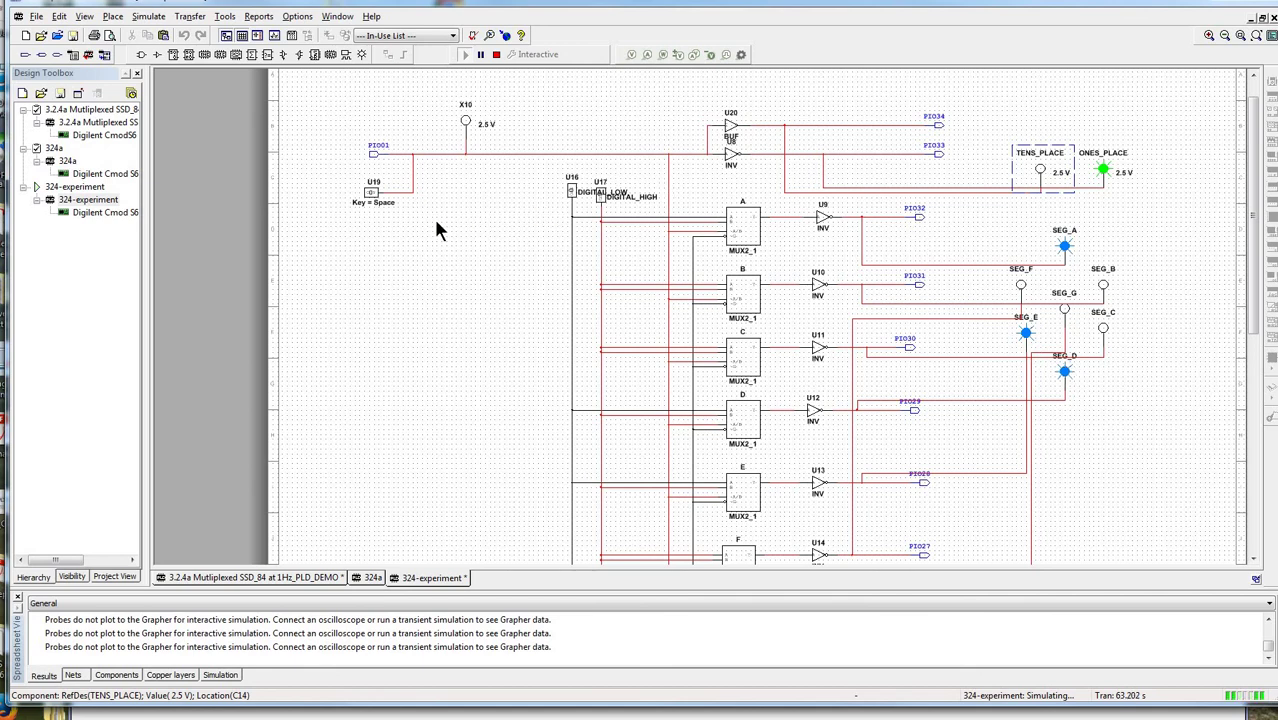
pyautogui.press('space')
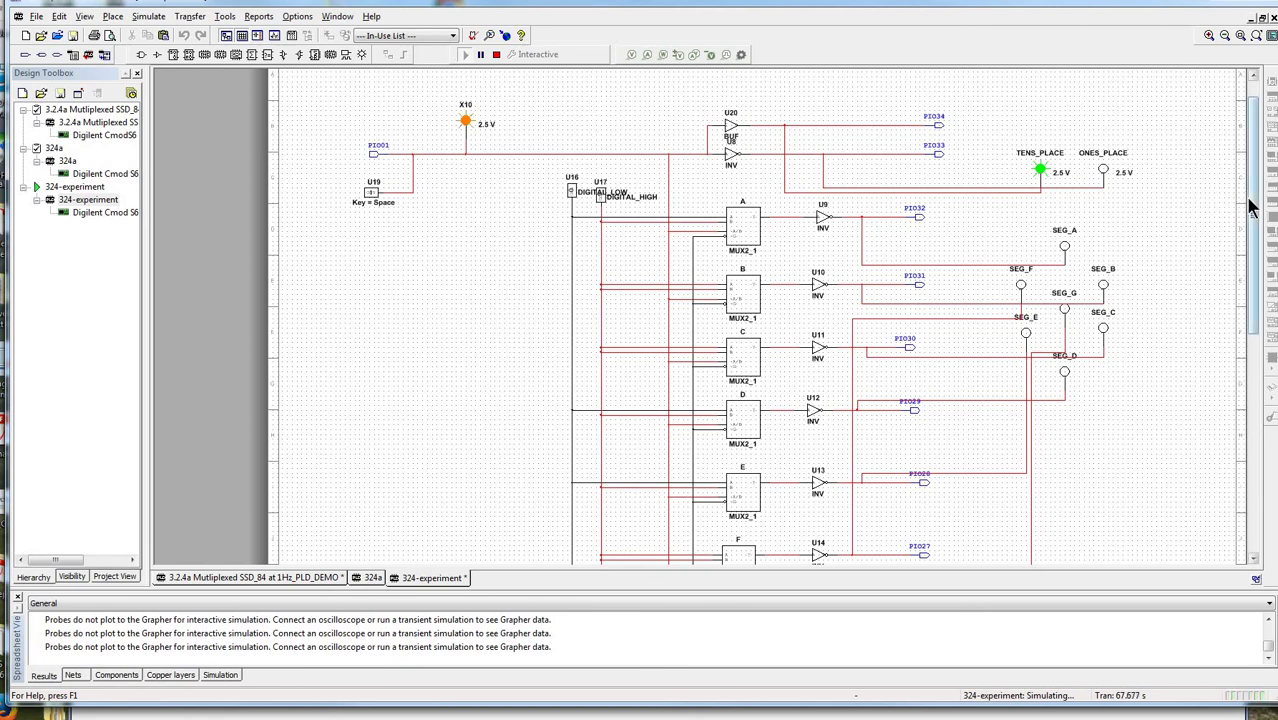
pyautogui.moveTo(1250, 207)
pyautogui.mouseDown()
pyautogui.moveTo(1258, 240)
pyautogui.moveTo(1259, 200)
pyautogui.mouseUp()
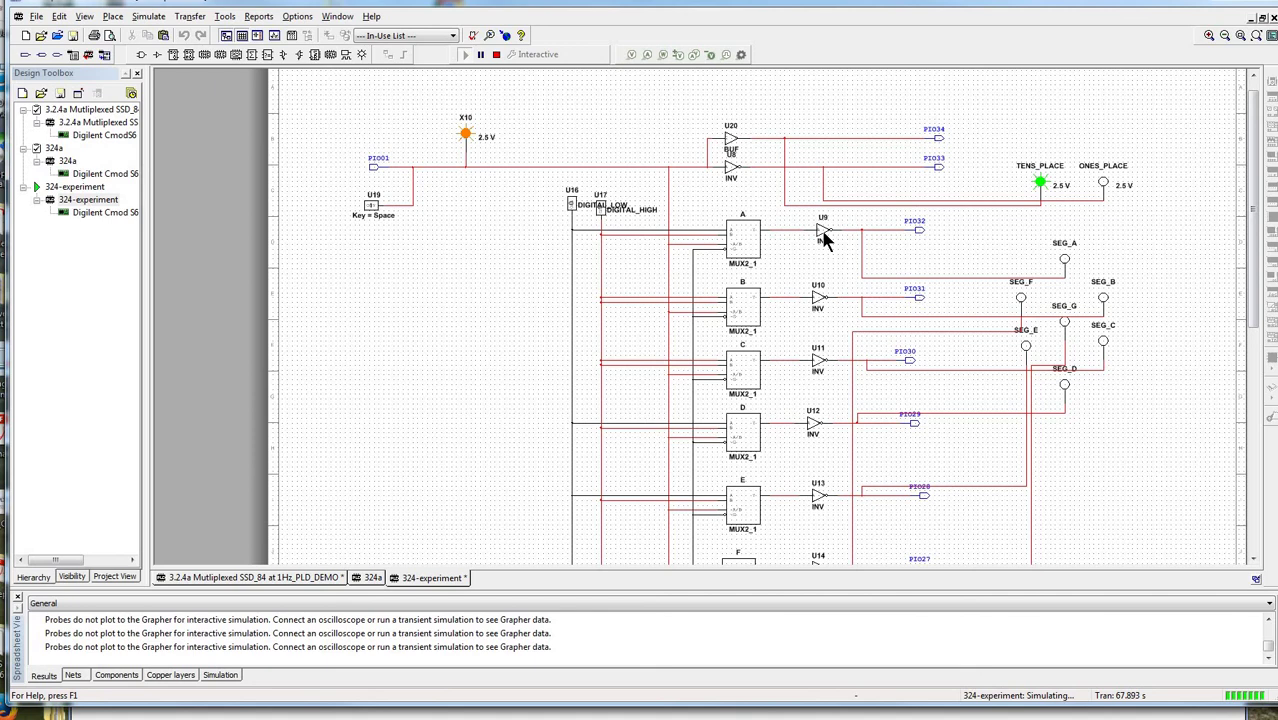
pyautogui.moveTo(1258, 203)
pyautogui.mouseDown()
pyautogui.moveTo(1260, 242)
pyautogui.moveTo(1255, 205)
pyautogui.mouseUp()
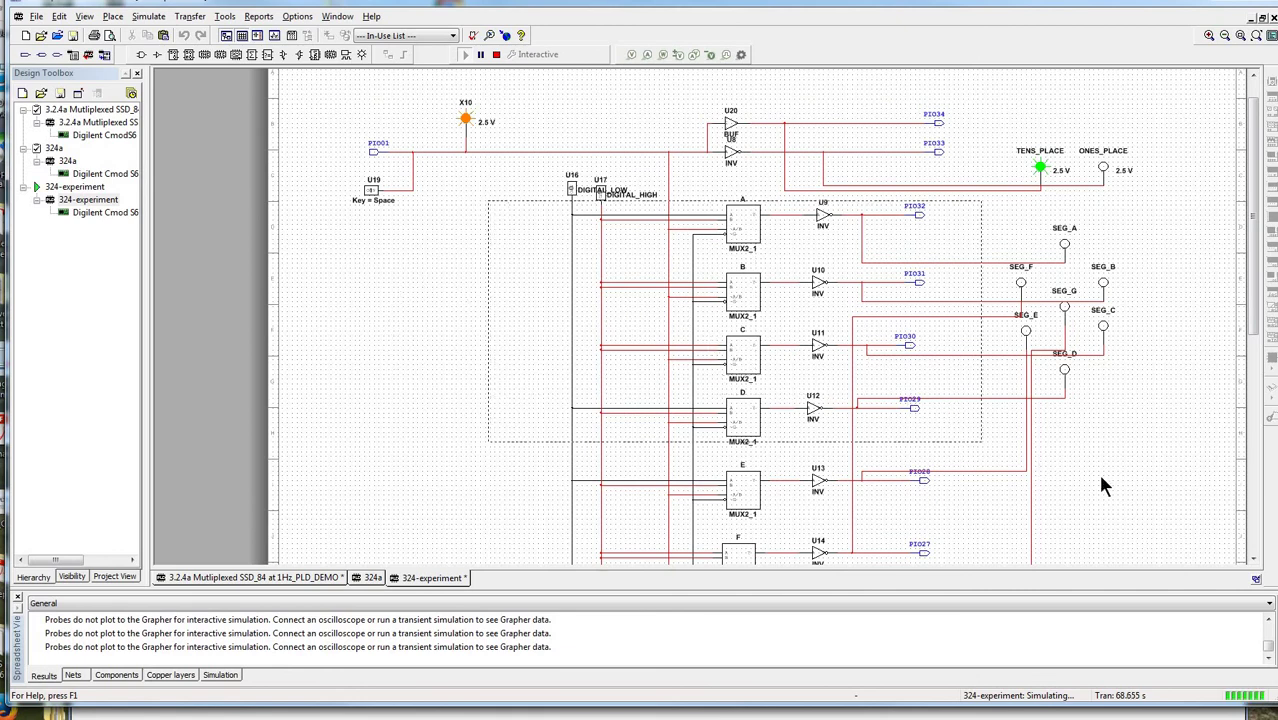
pyautogui.hotkey('ctrl', 'a')
pyautogui.click(1120, 452)
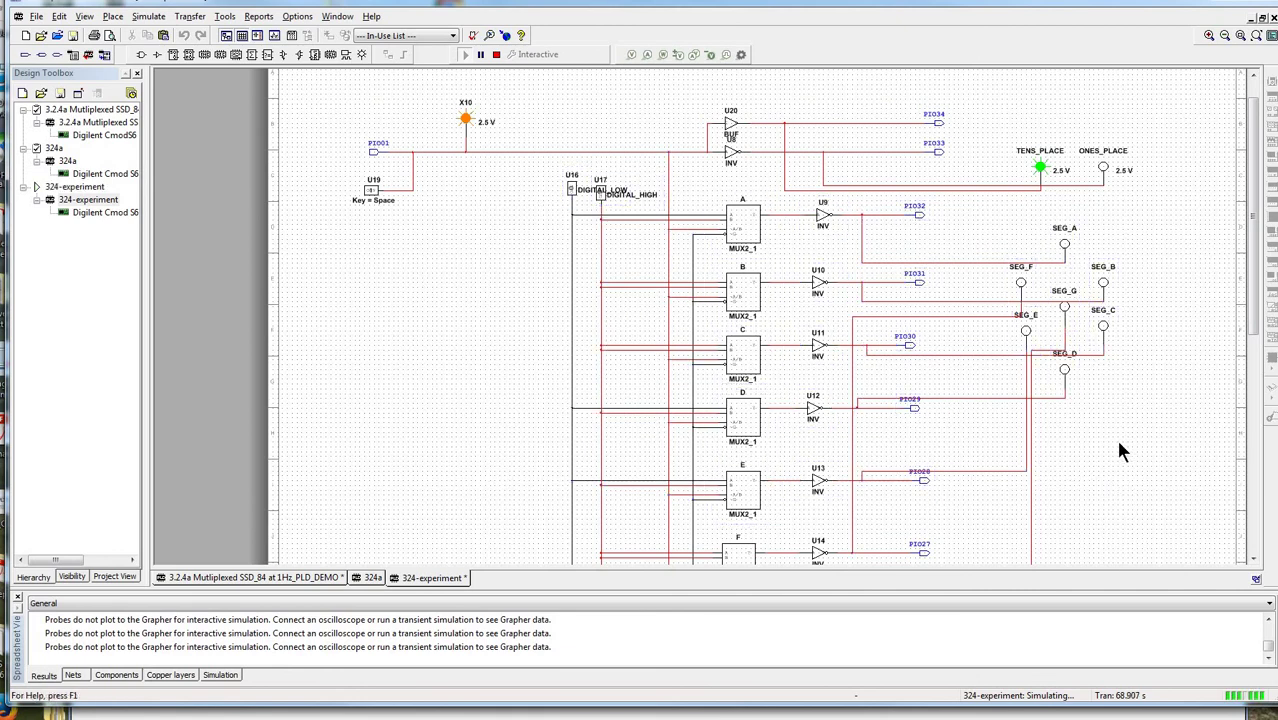
pyautogui.moveTo(1156, 123); pyautogui.dragTo(490, 458)
pyautogui.click(975, 391)
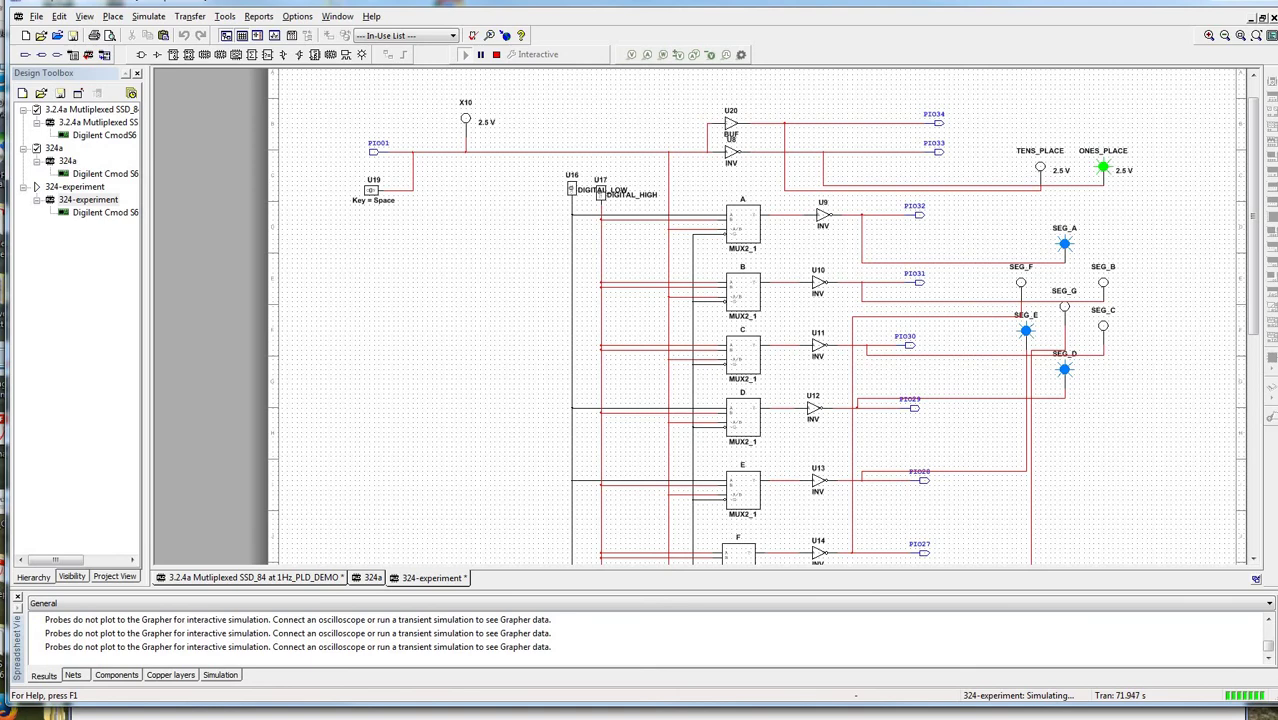
# Step: Bring the IP Webcam live view of the protoboard to the front
pyautogui.click(1160, 716)
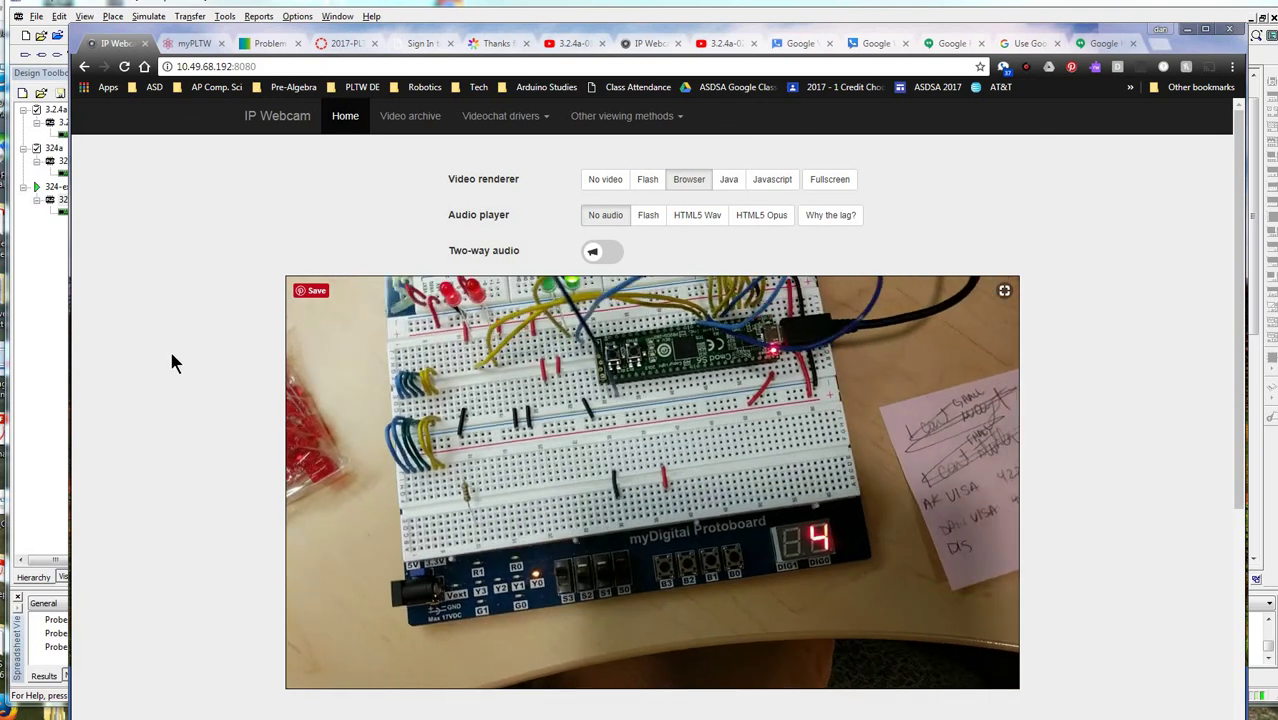
# Step: Confirm the live display reads 4, then return to the Multisim 324-experiment schematic
pyautogui.click(51, 334)
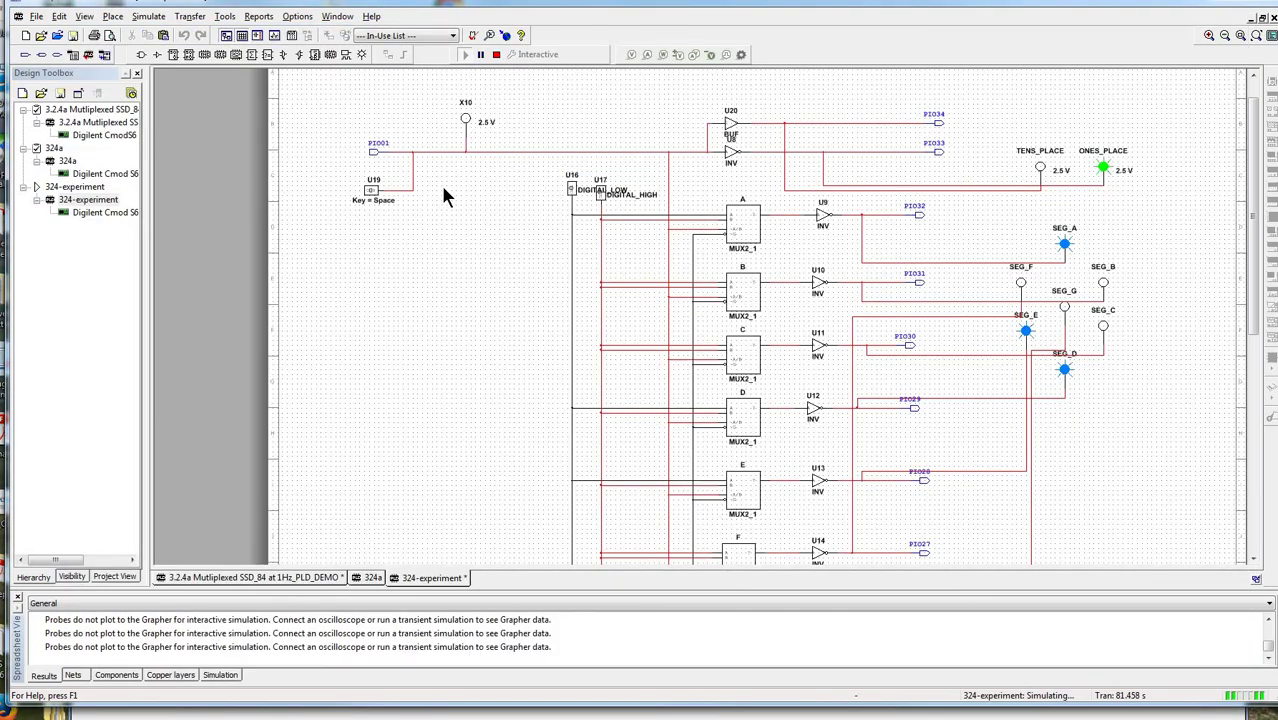
# Step: Toggle switch U19 so probe X10 lights and the TENS_PLACE digit activates
pyautogui.click(380, 192)
# Step: Compare the protoboard's live webcam display with the simulation, then return to Multisim
pyautogui.click(383, 716)
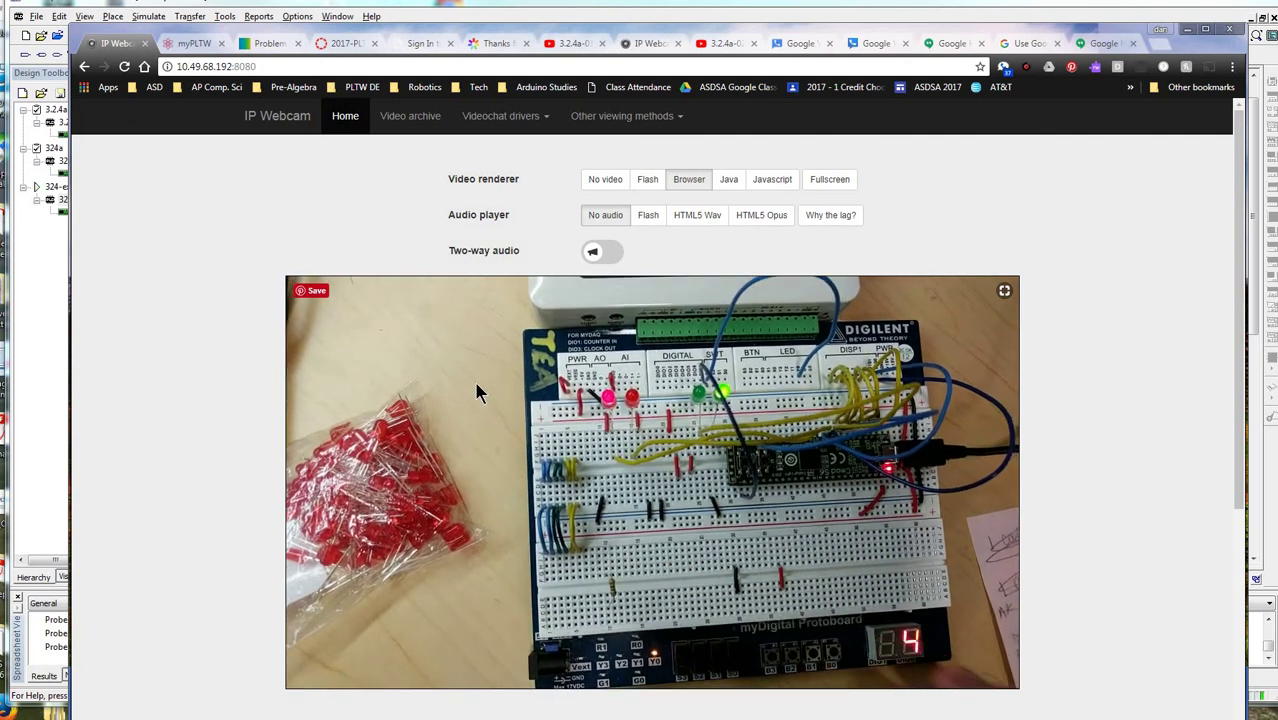
pyautogui.click(49, 325)
pyautogui.click(1147, 294)
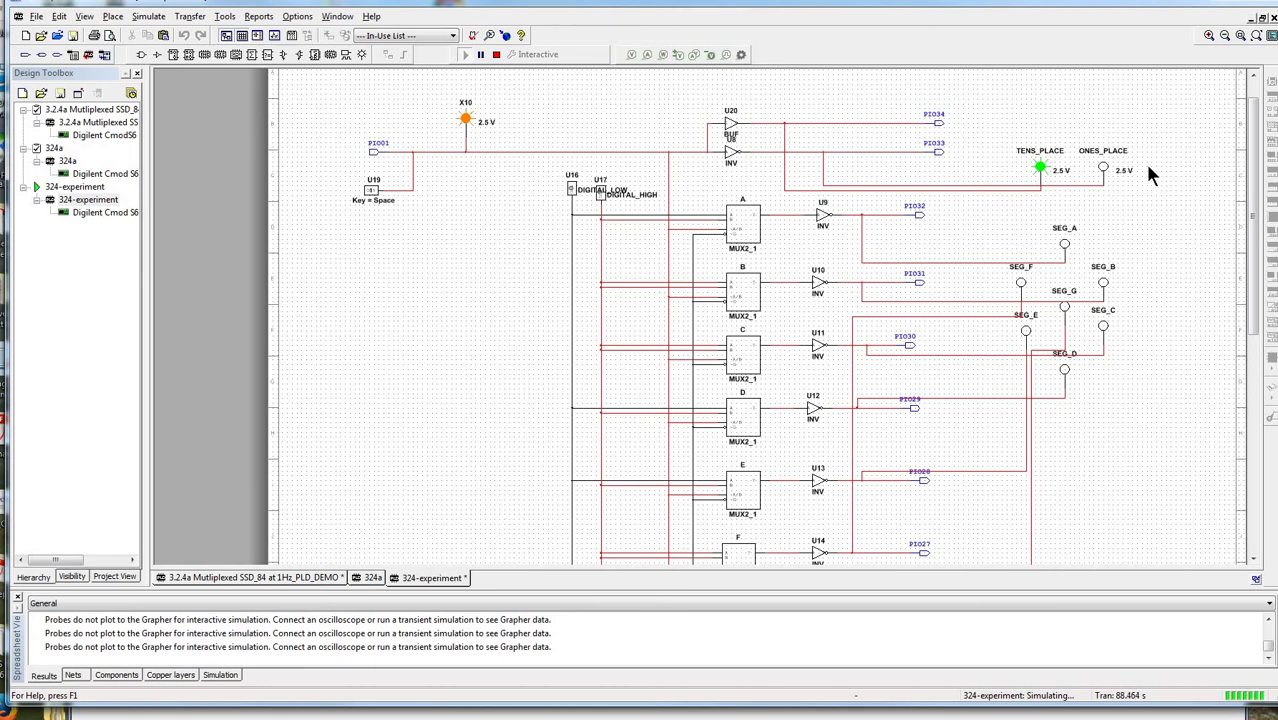
pyautogui.click(1104, 173)
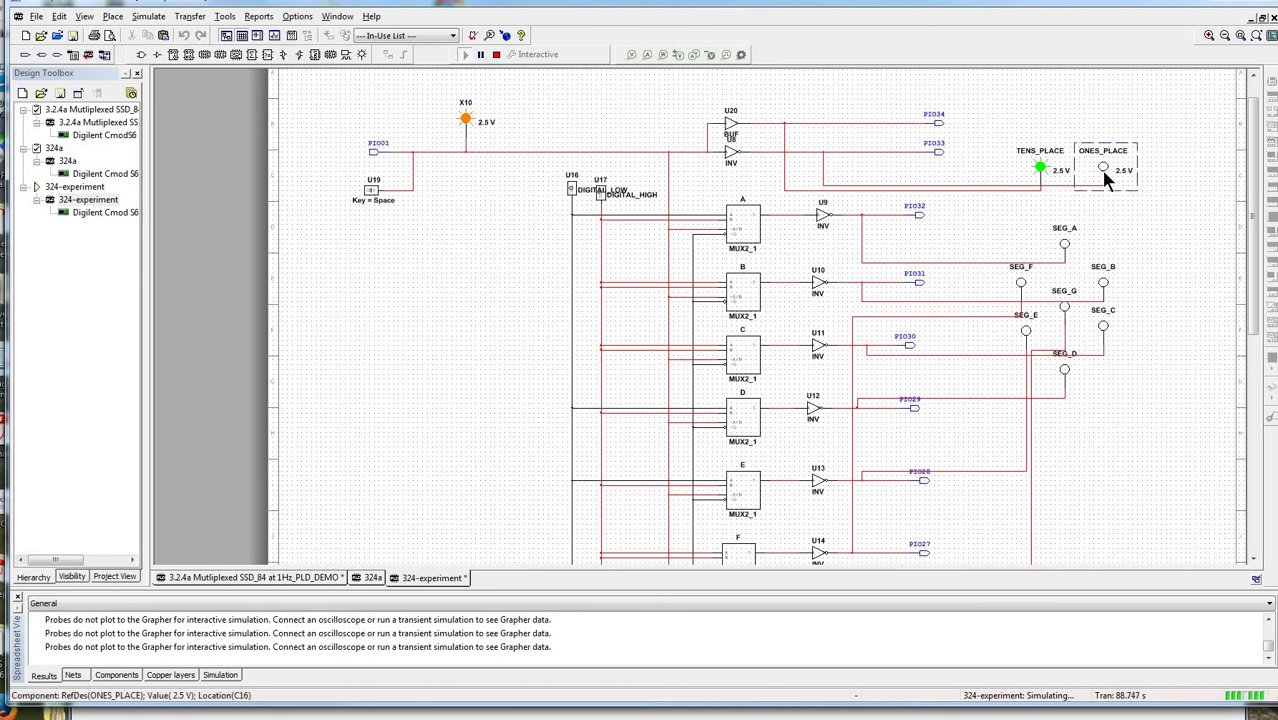
pyautogui.click(1126, 220)
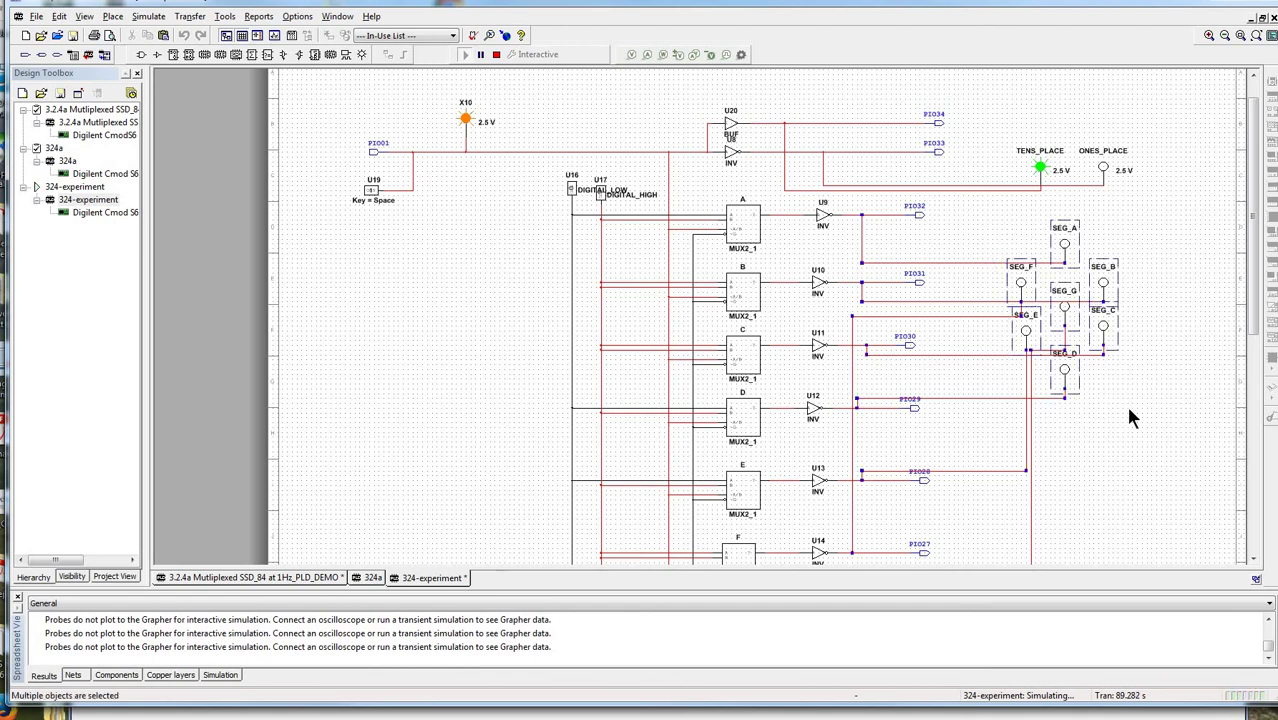
pyautogui.click(1148, 326)
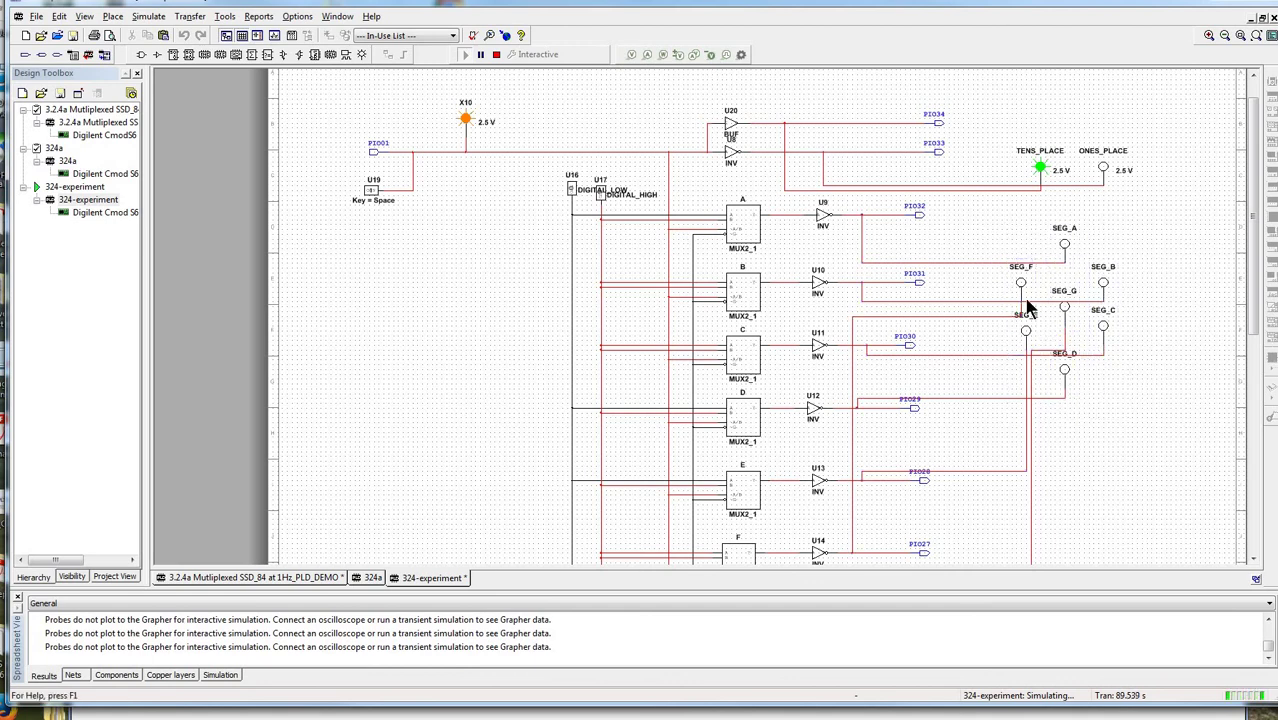